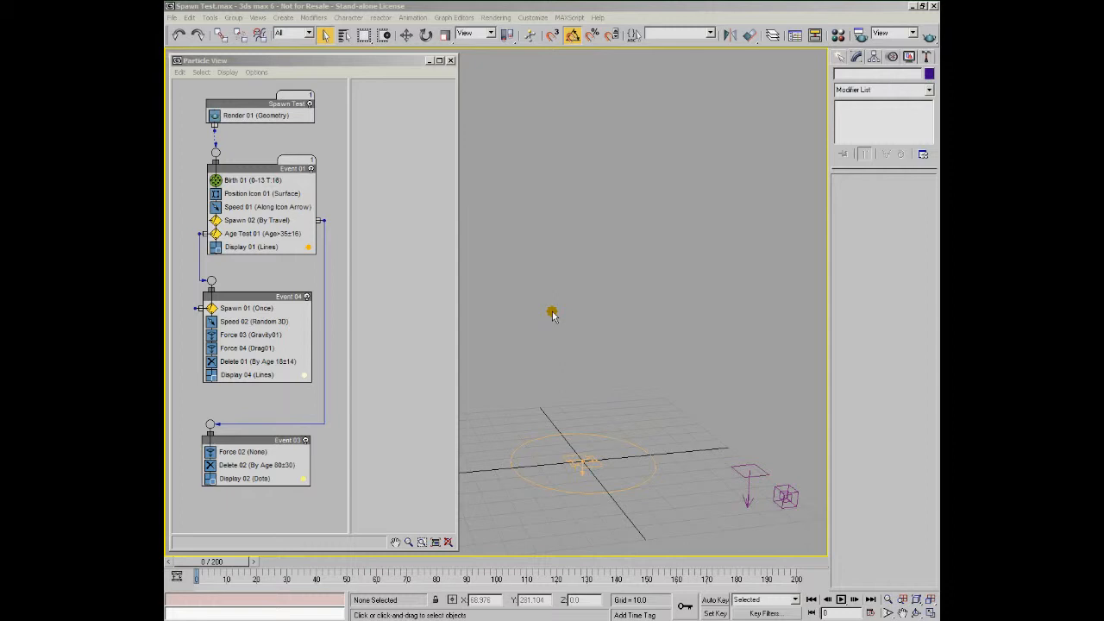
Examine the Spawn 01 and Spawn 02 settings, trying Per Second on Spawn 02 and switching it back to By Travel Distance.
click(244, 308)
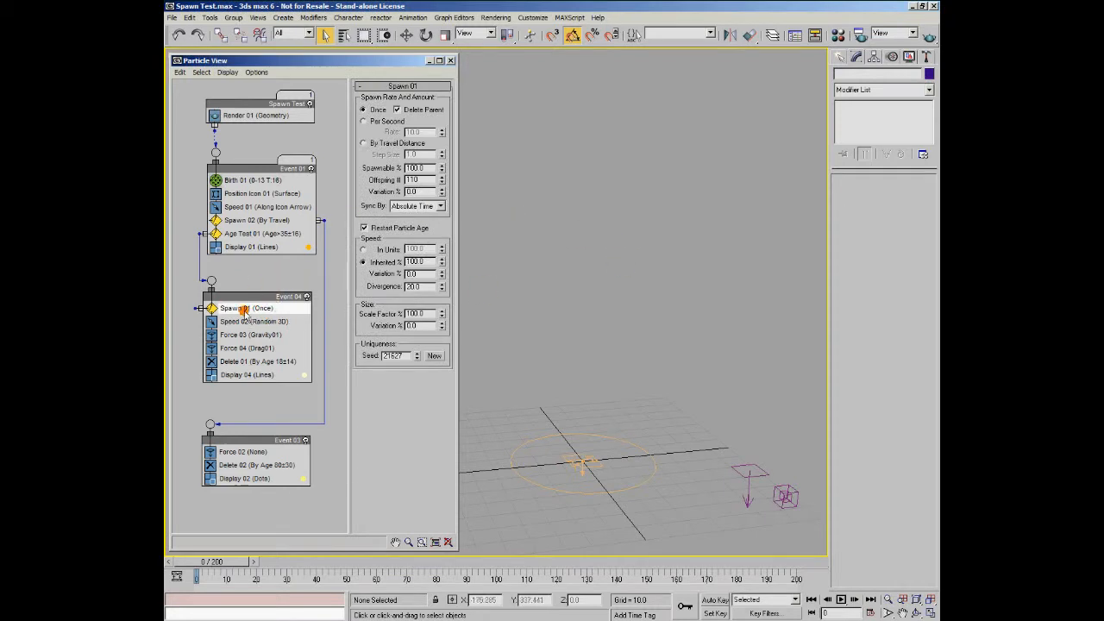
click(251, 220)
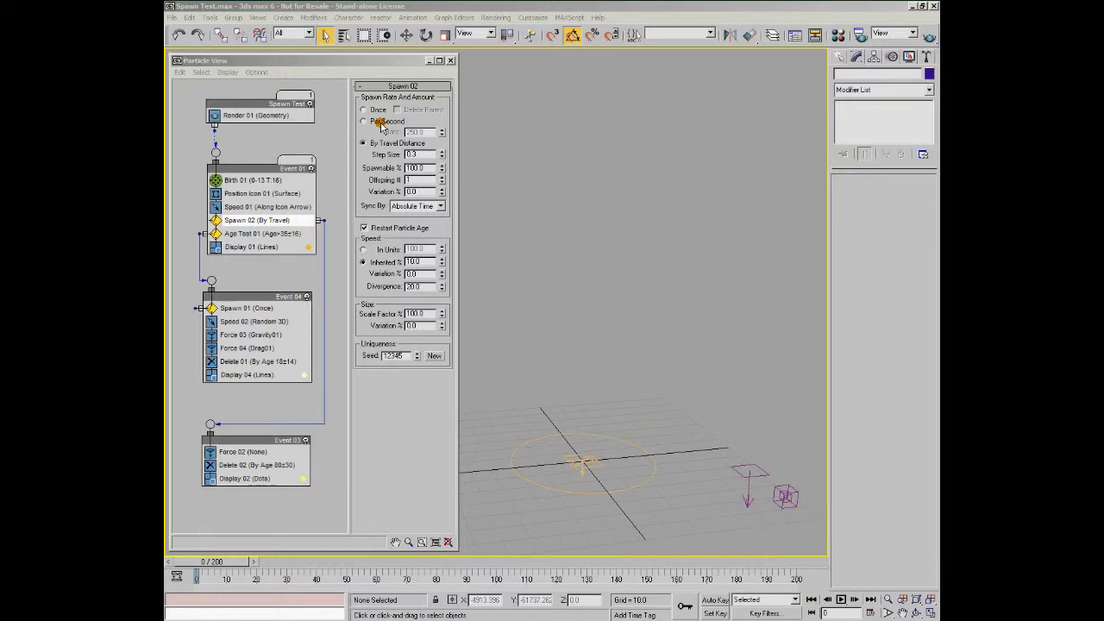
click(382, 124)
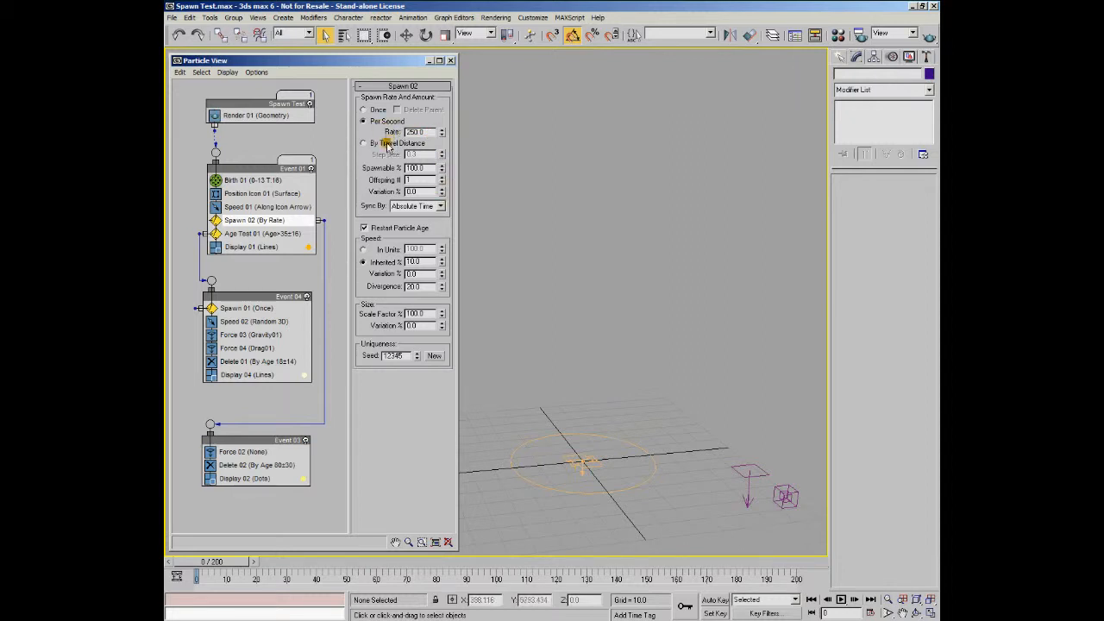
click(364, 144)
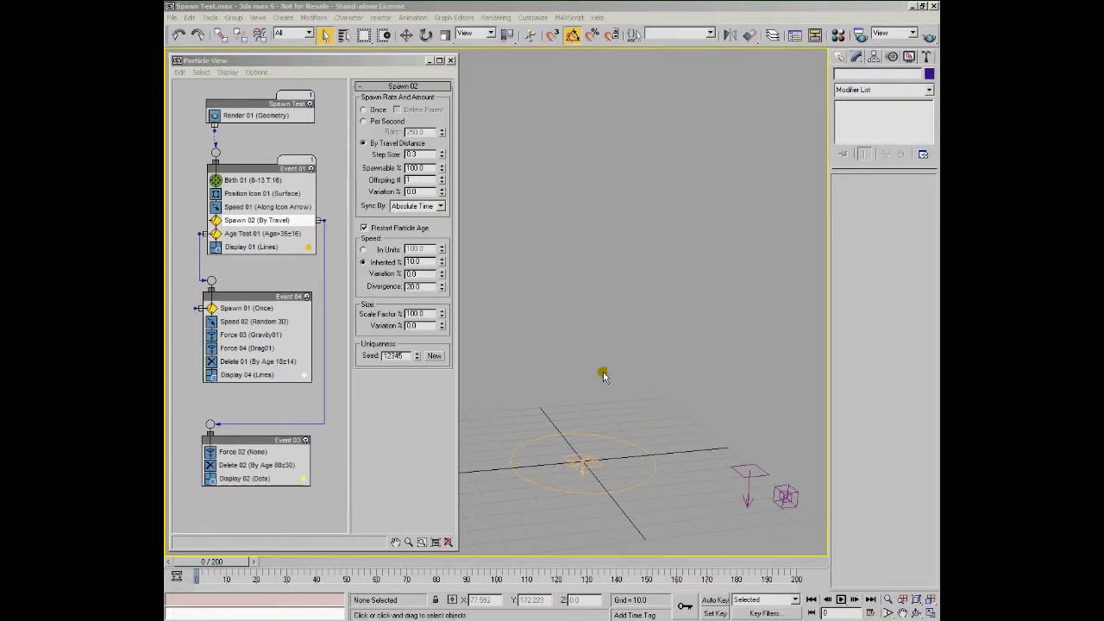
Inspect the parameters of the Gravity01 and Drag01 space warps in the viewport.
click(773, 474)
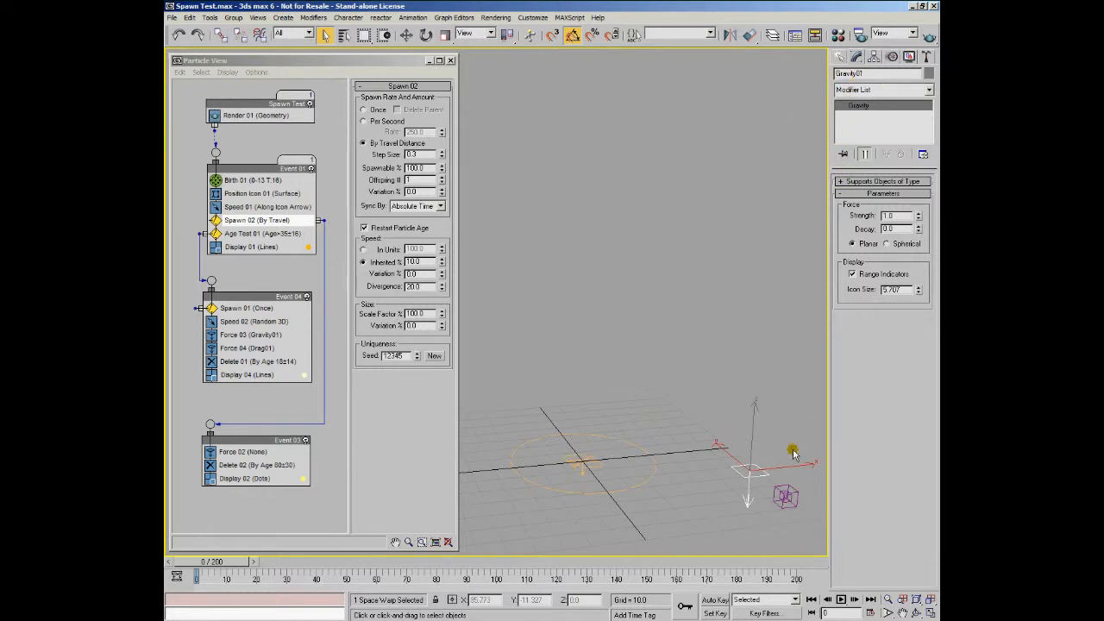
click(788, 493)
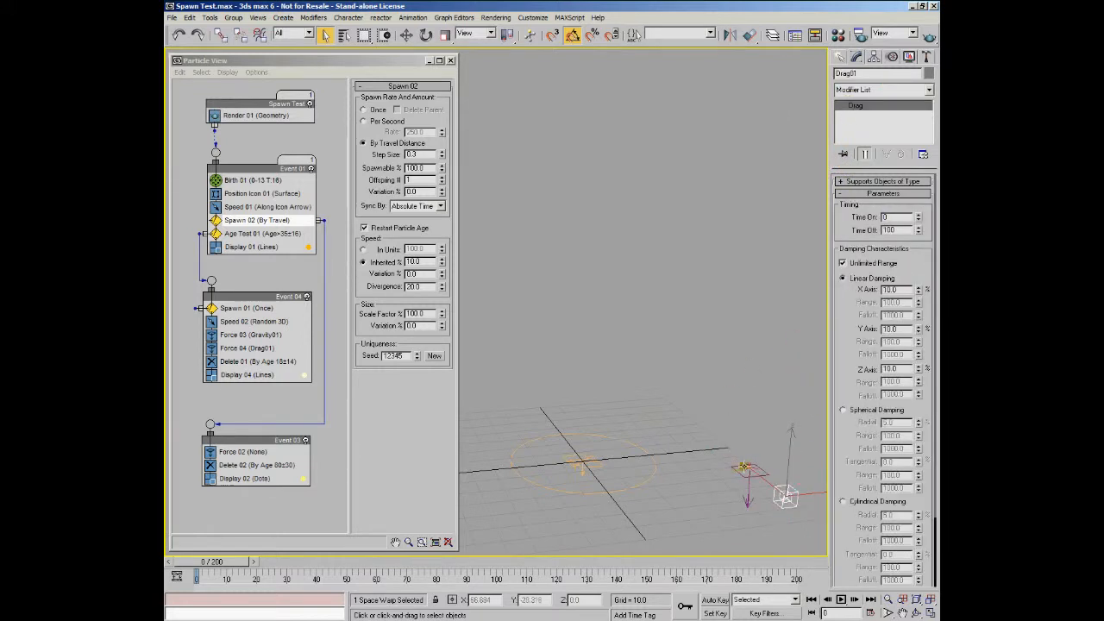
click(743, 466)
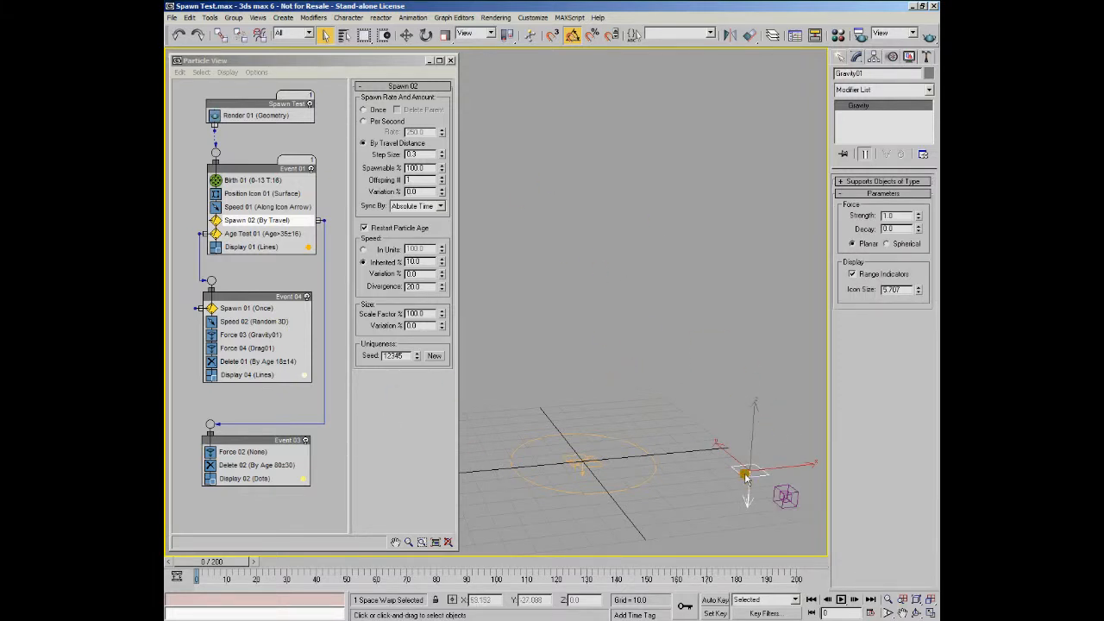
click(792, 494)
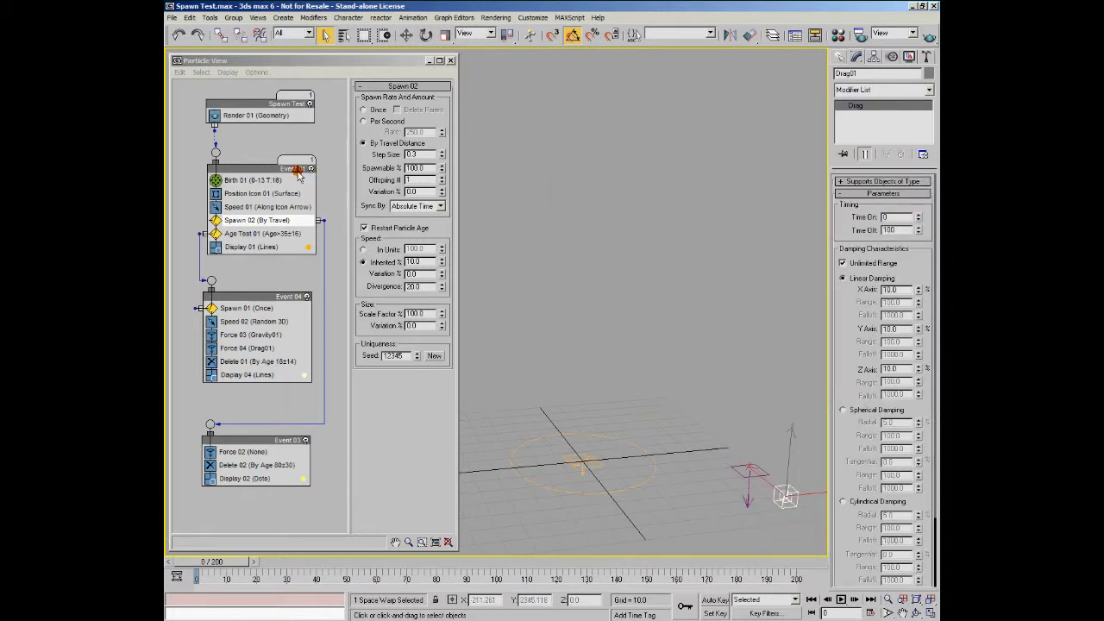
Examine the Birth, Position Icon, Speed and Spawn 02 settings of Event 01 and its link to Event 03.
click(238, 181)
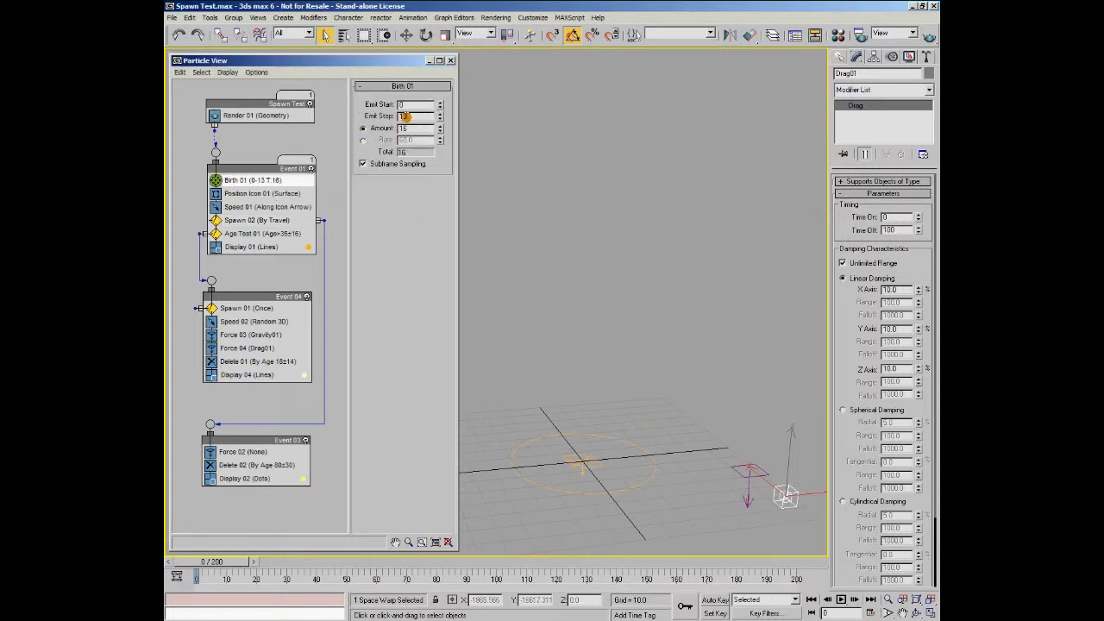
double_click(405, 105)
double_click(411, 127)
click(235, 195)
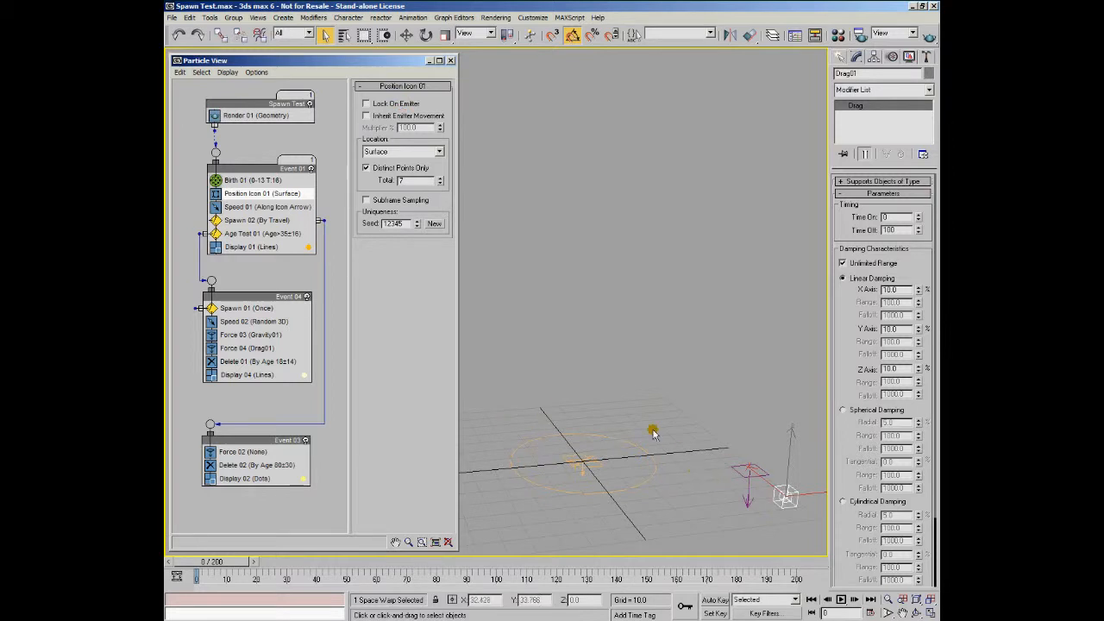
click(238, 207)
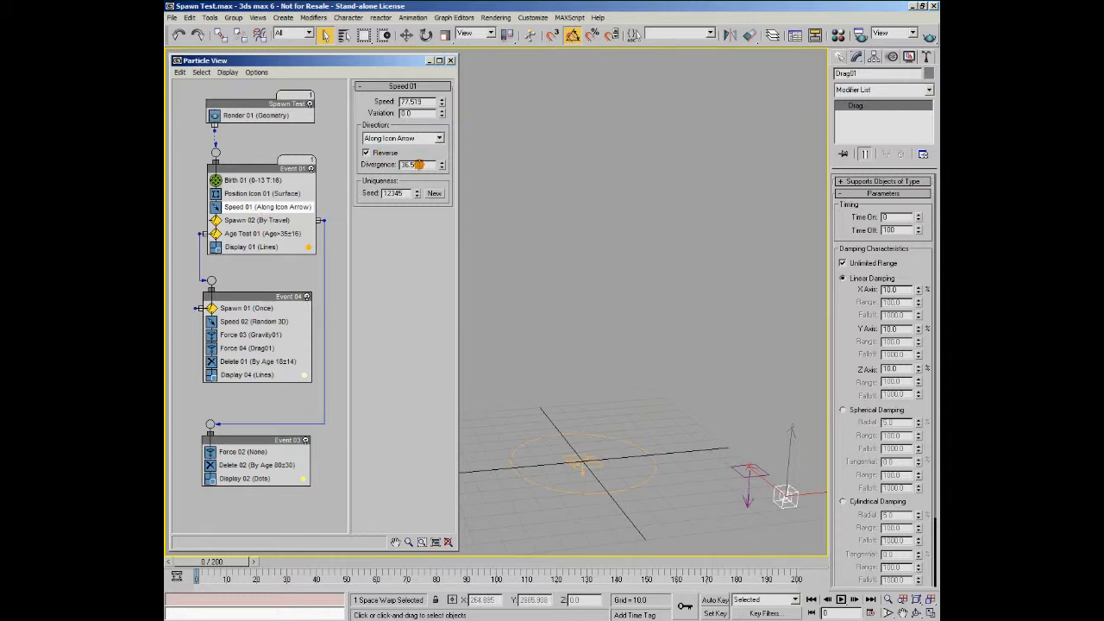
click(233, 221)
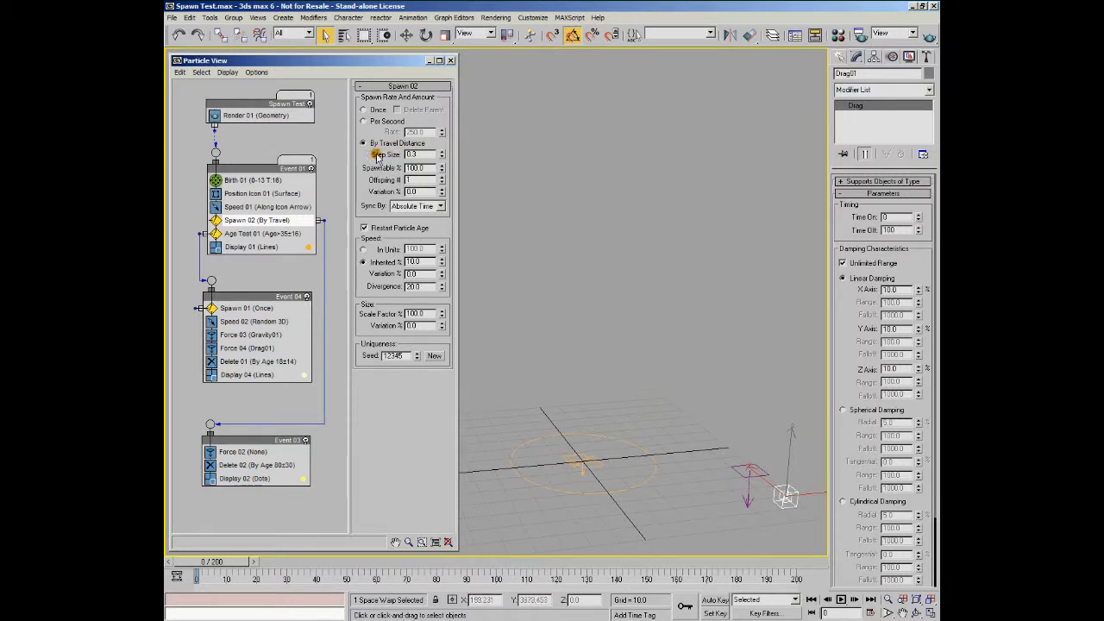
double_click(405, 154)
drag(326, 221, 212, 422)
Review the Force 02 and Delete 02 operators in Event 03, and undo the accidental removal of Force 02.
click(244, 454)
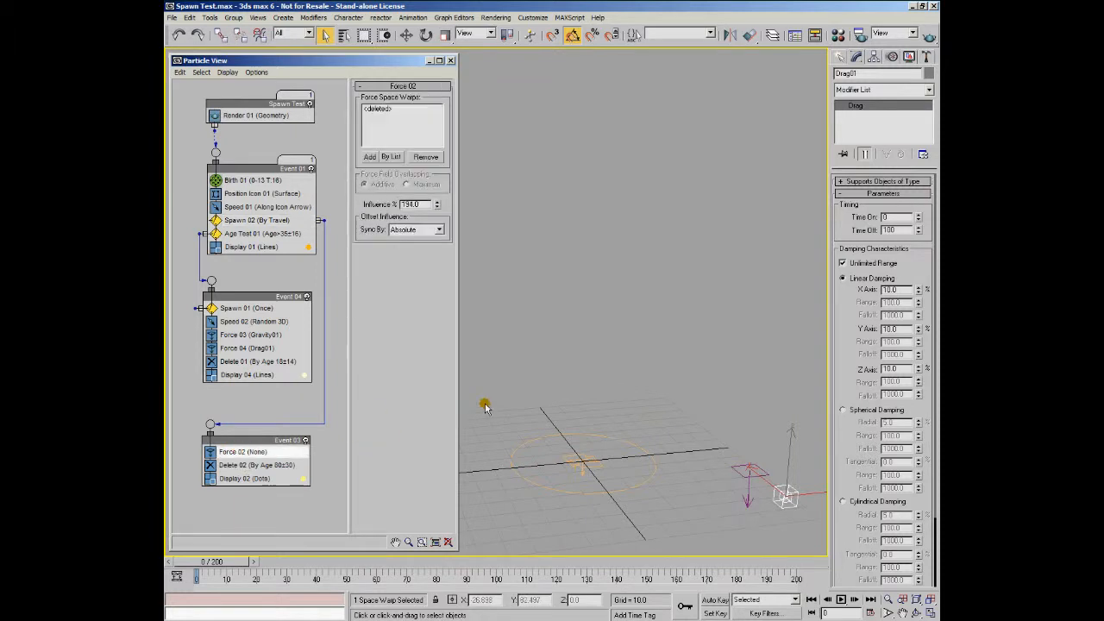
click(240, 466)
drag(245, 452, 249, 455)
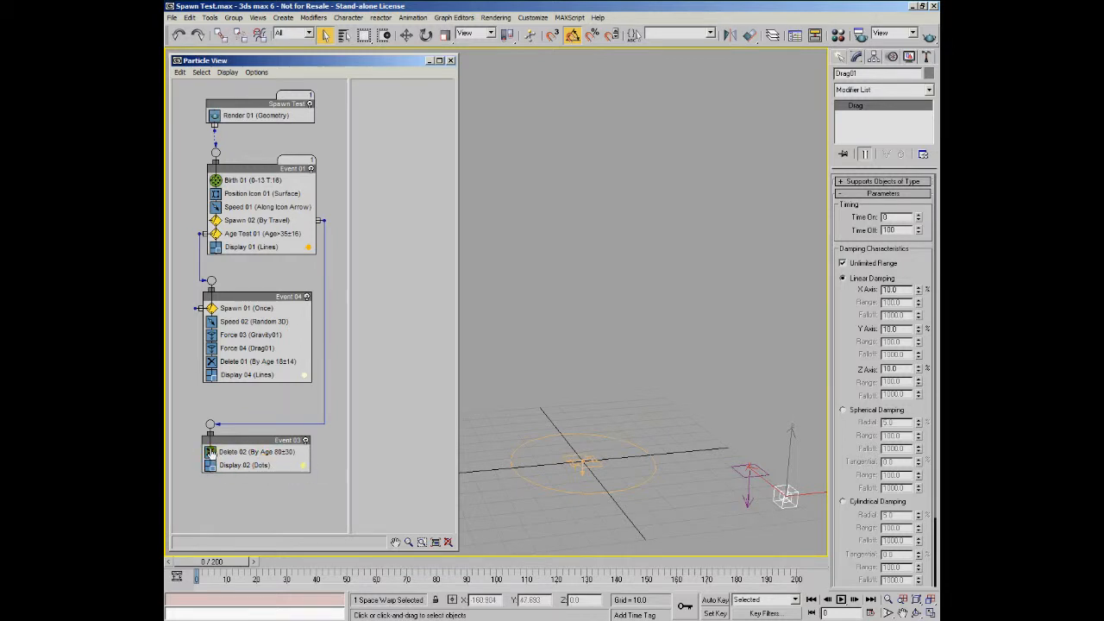
click(274, 451)
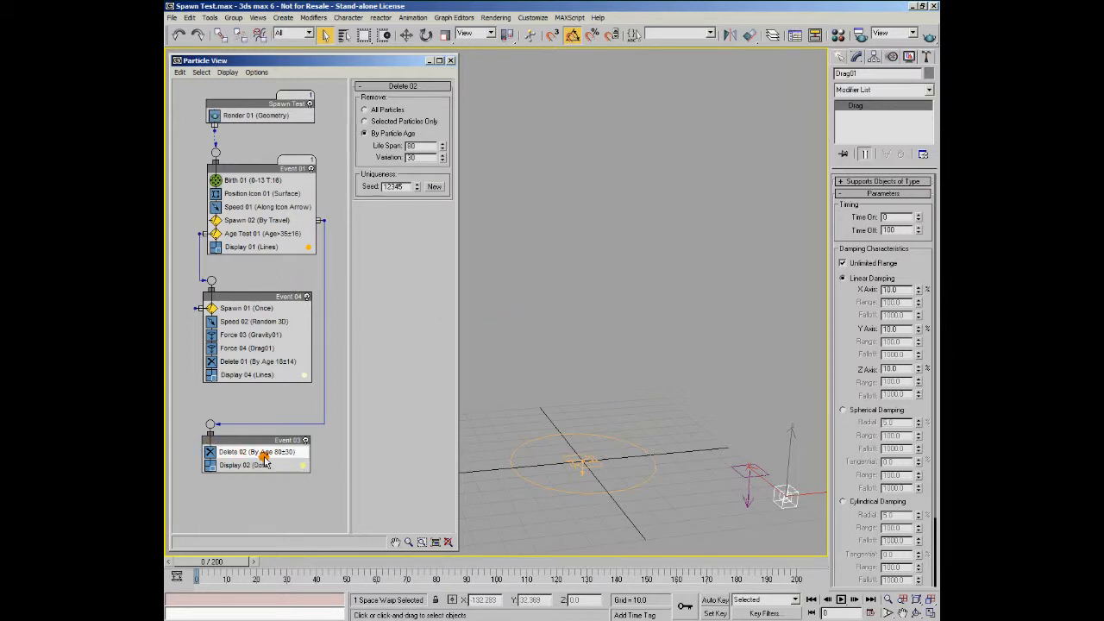
key(ctrl+z)
key(ctrl+z)
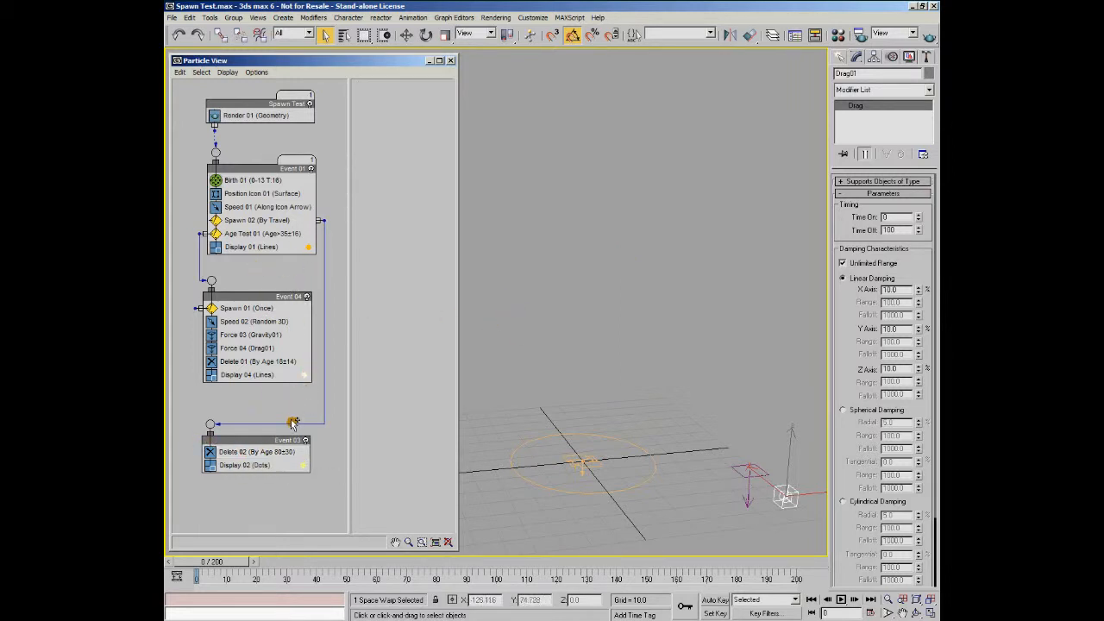
Add the Gravity01 space warp to Force 02 in Event 03 and remove the deleted warp entry from its list.
click(370, 158)
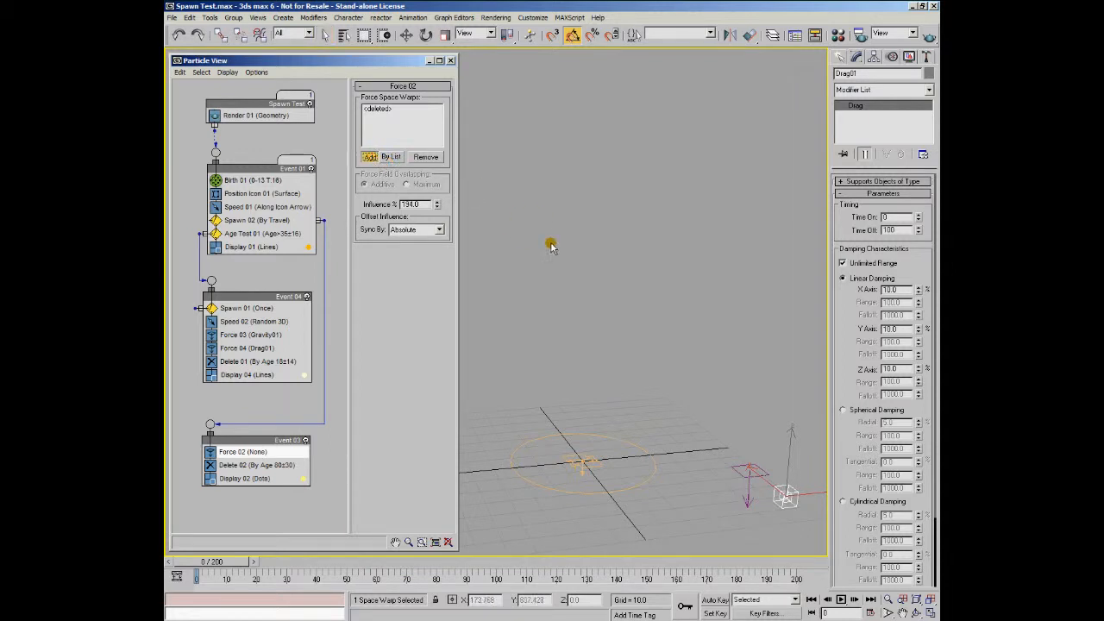
click(736, 471)
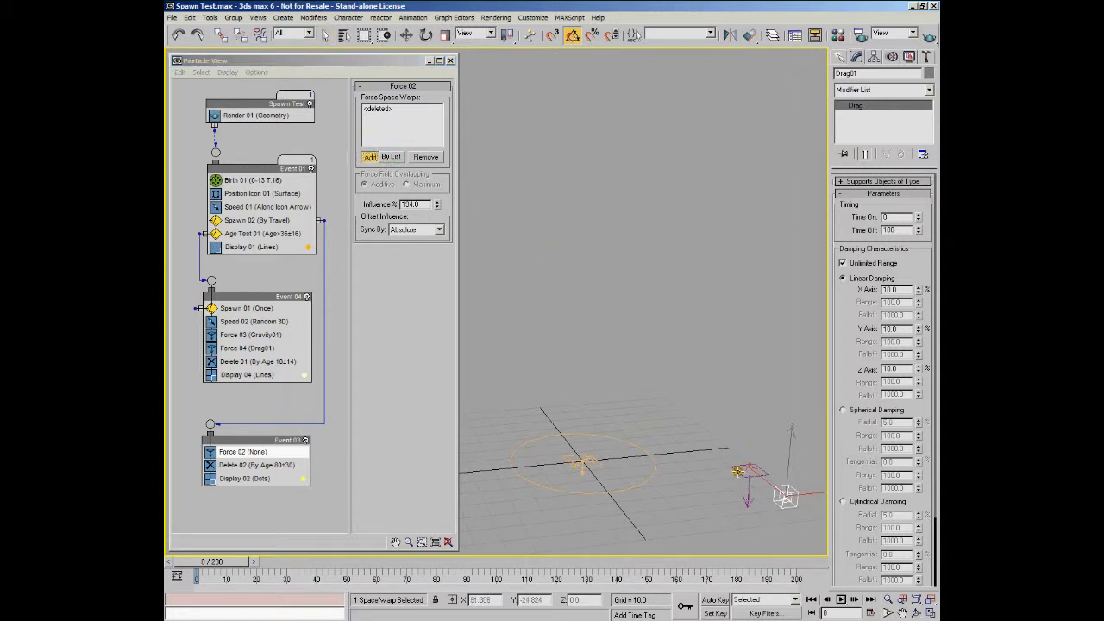
click(376, 109)
click(425, 156)
click(500, 128)
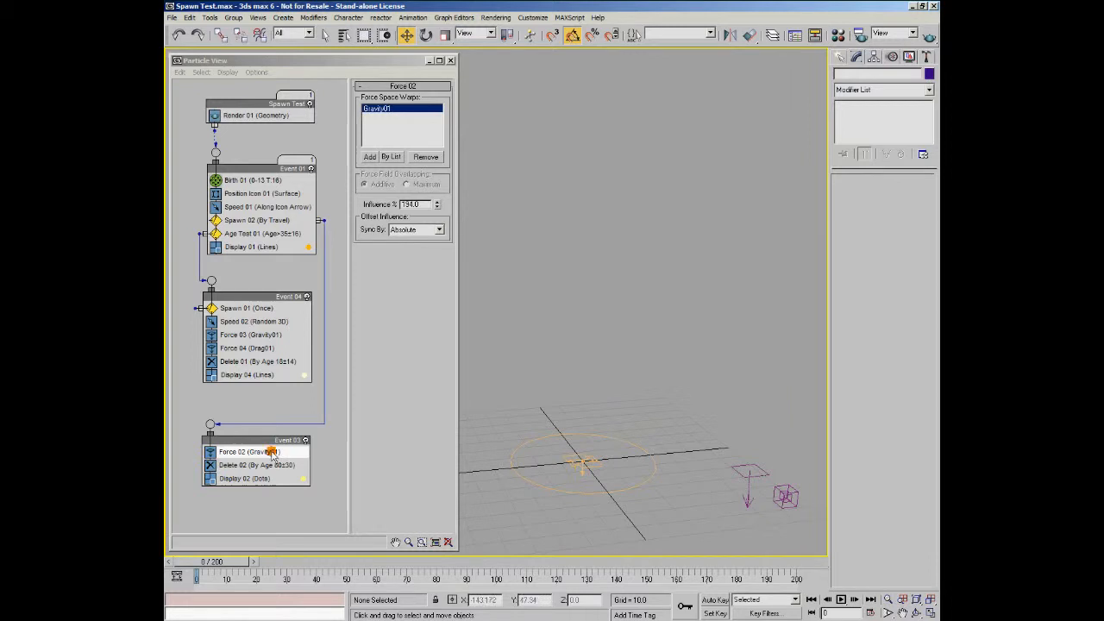
Examine the Age Test 01 settings and the spawn, speed, force and delete operators of Event 04.
click(235, 233)
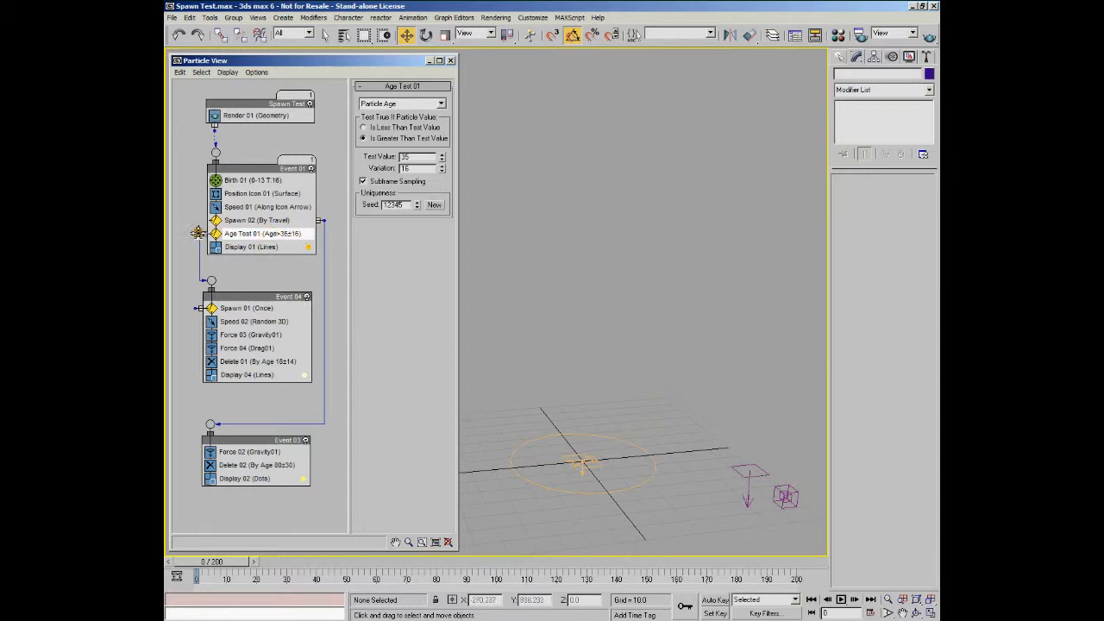
click(244, 308)
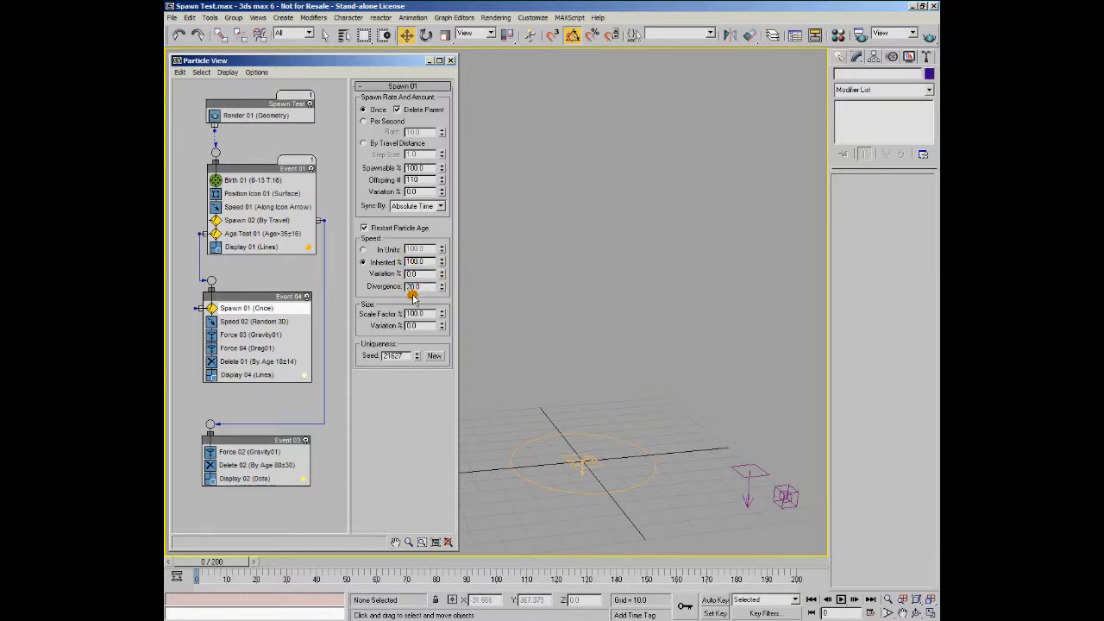
click(259, 321)
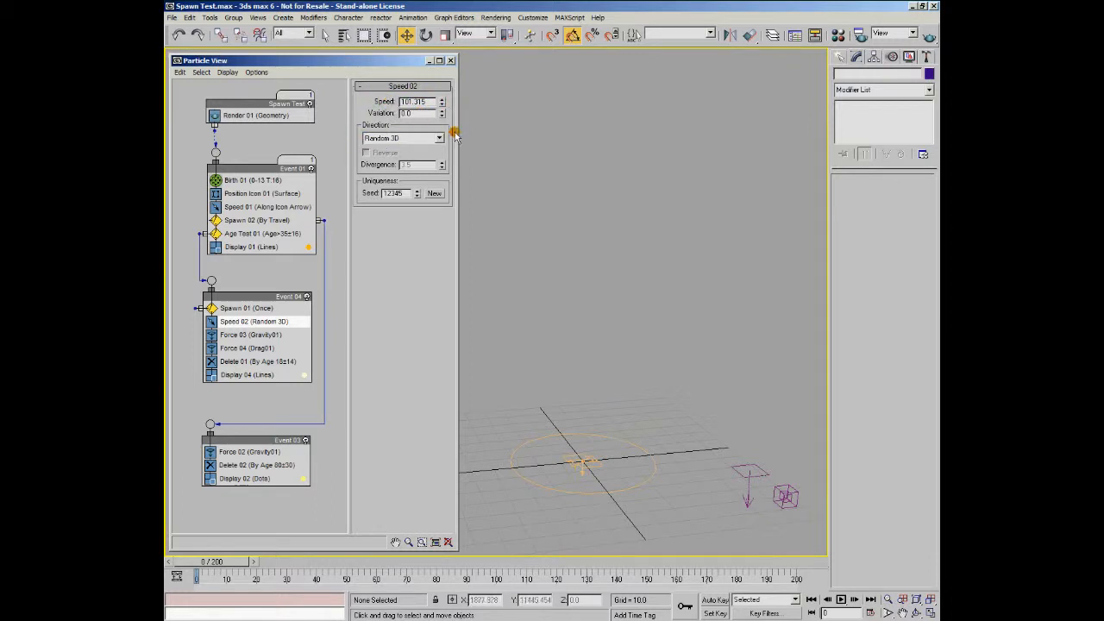
click(250, 334)
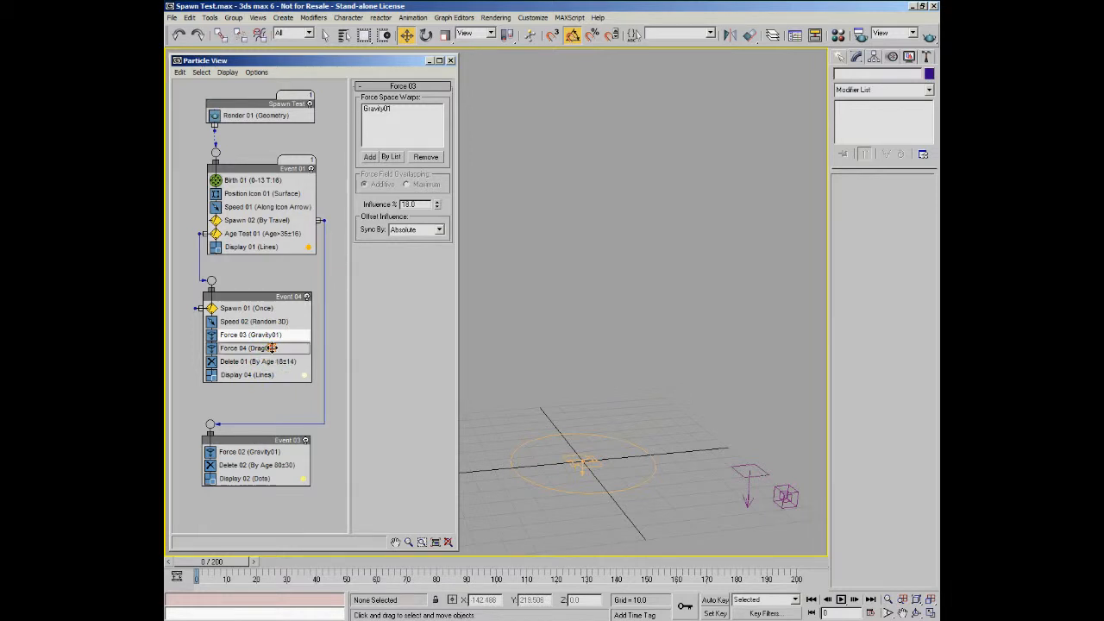
click(275, 349)
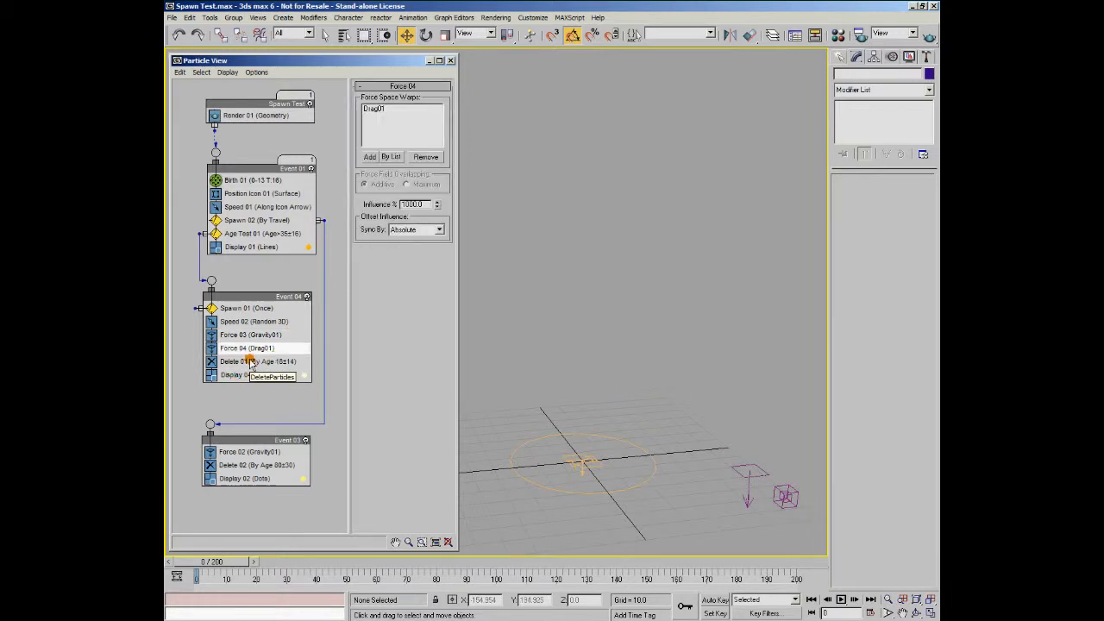
click(259, 362)
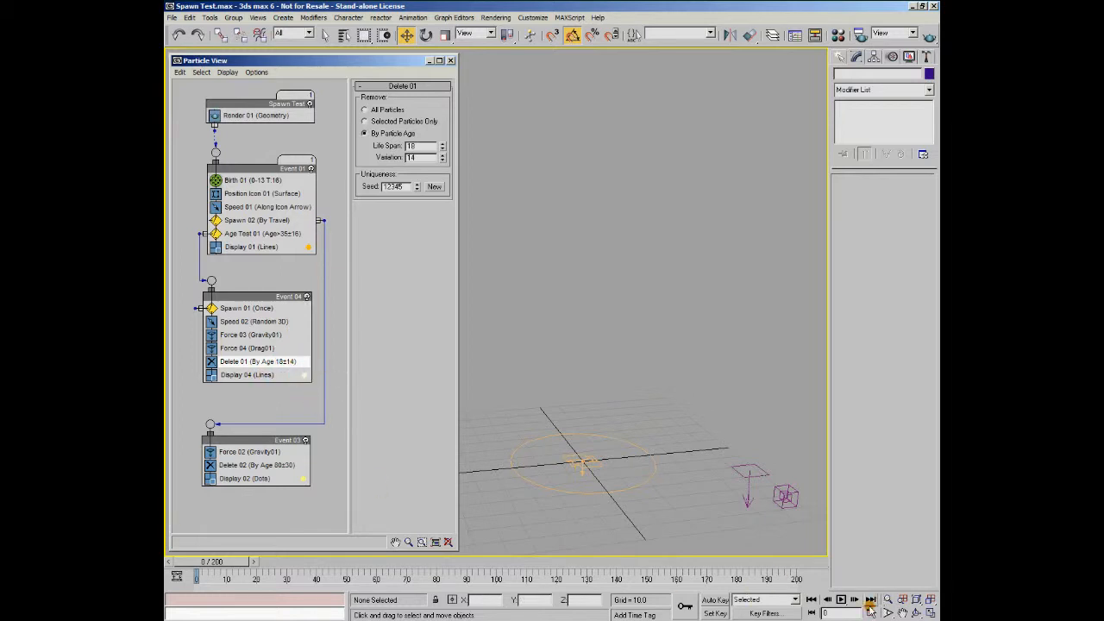
Preview the particle animation before and after setting the influence of Force 02 to 20%.
click(841, 599)
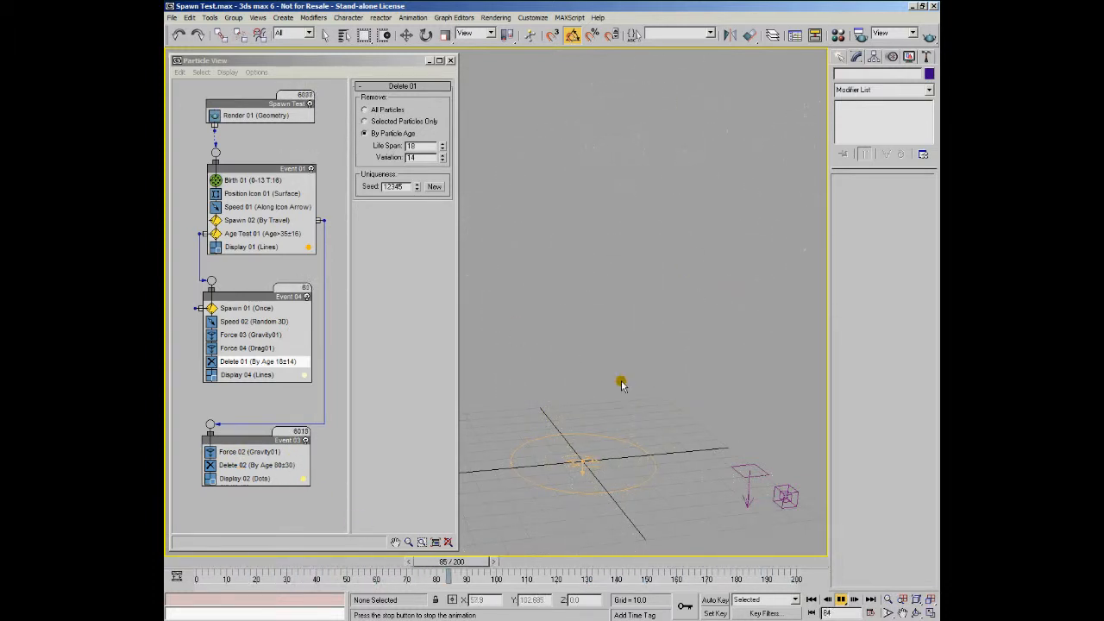
key(w)
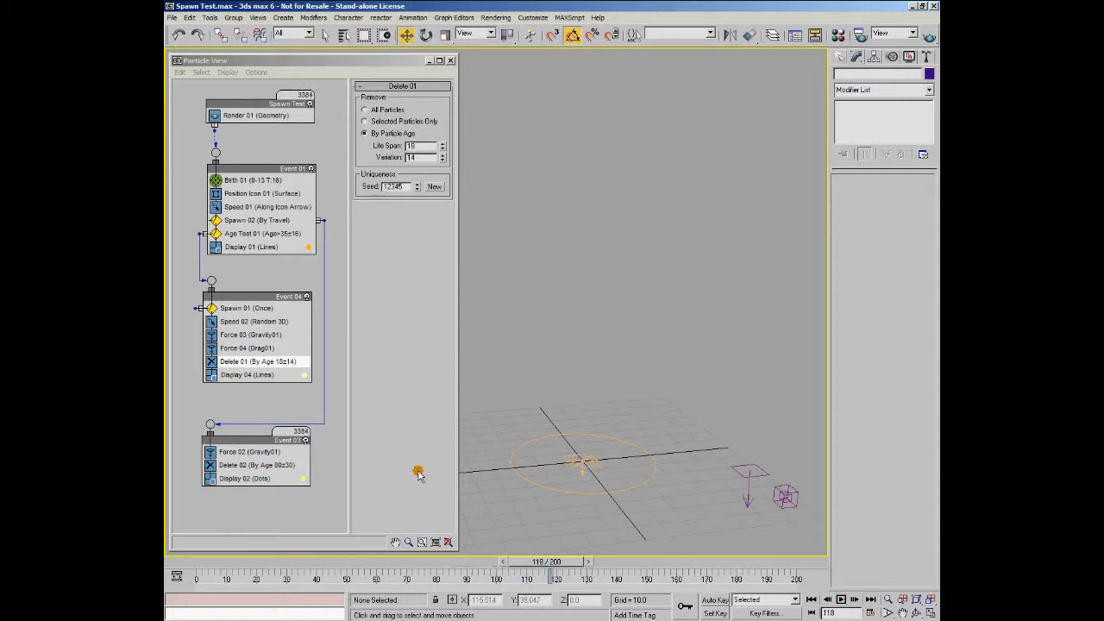
click(233, 452)
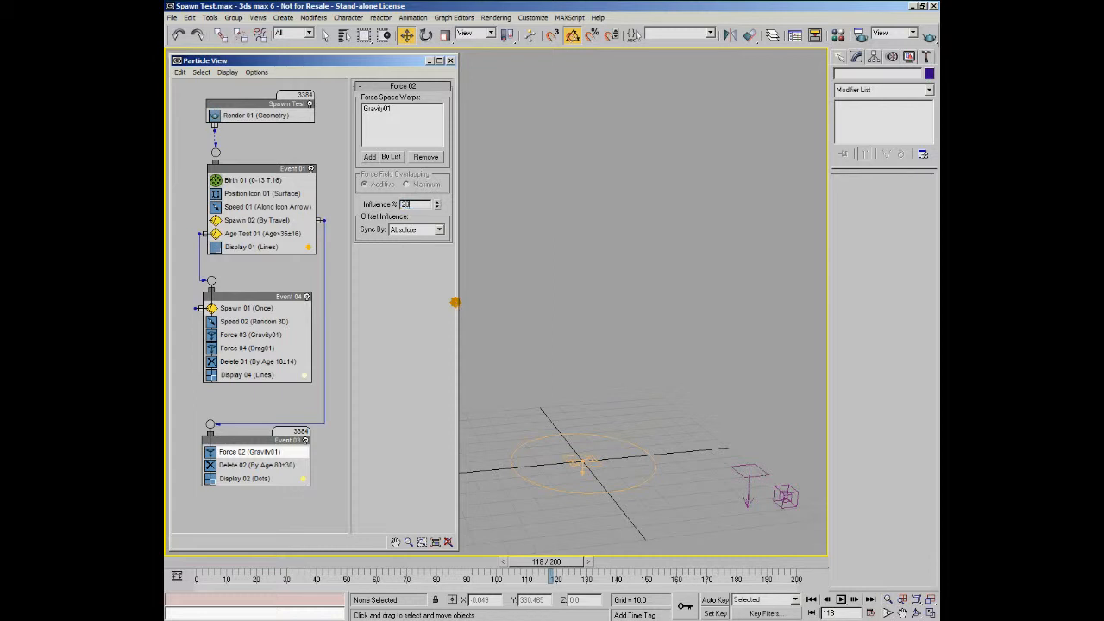
click(840, 598)
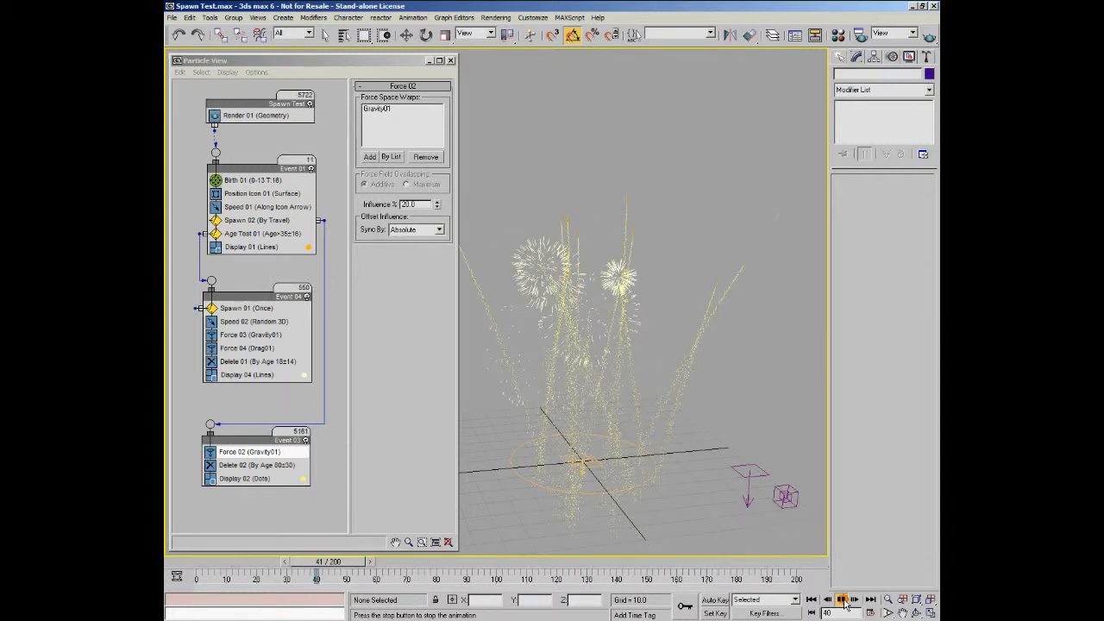
click(843, 600)
Set the influence of Force 02 to 2% and play the particle animation.
double_click(417, 204)
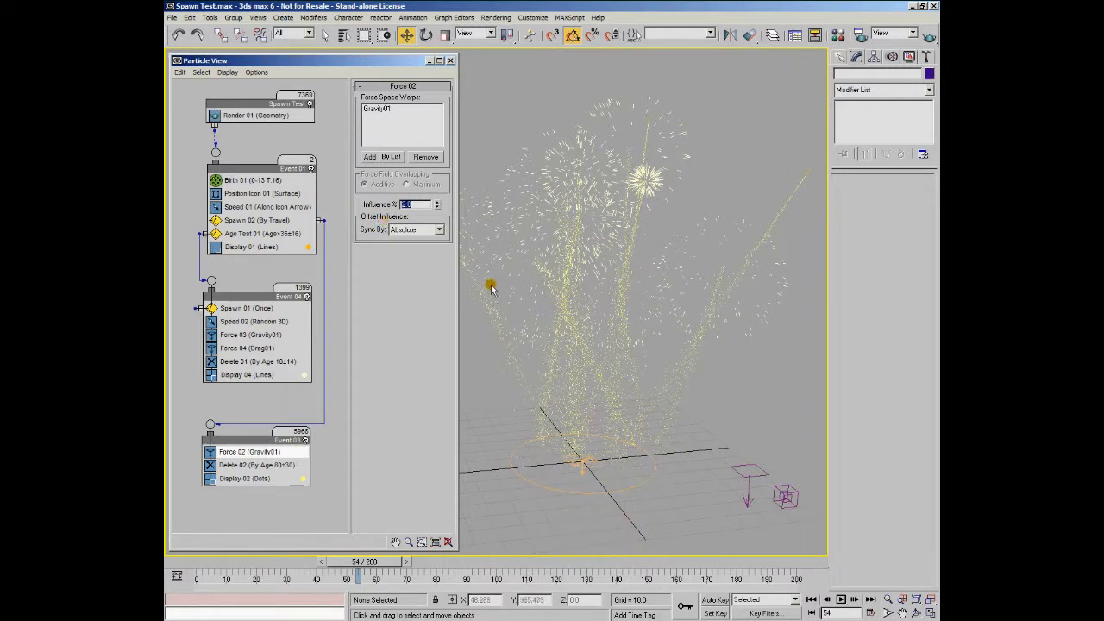
click(843, 600)
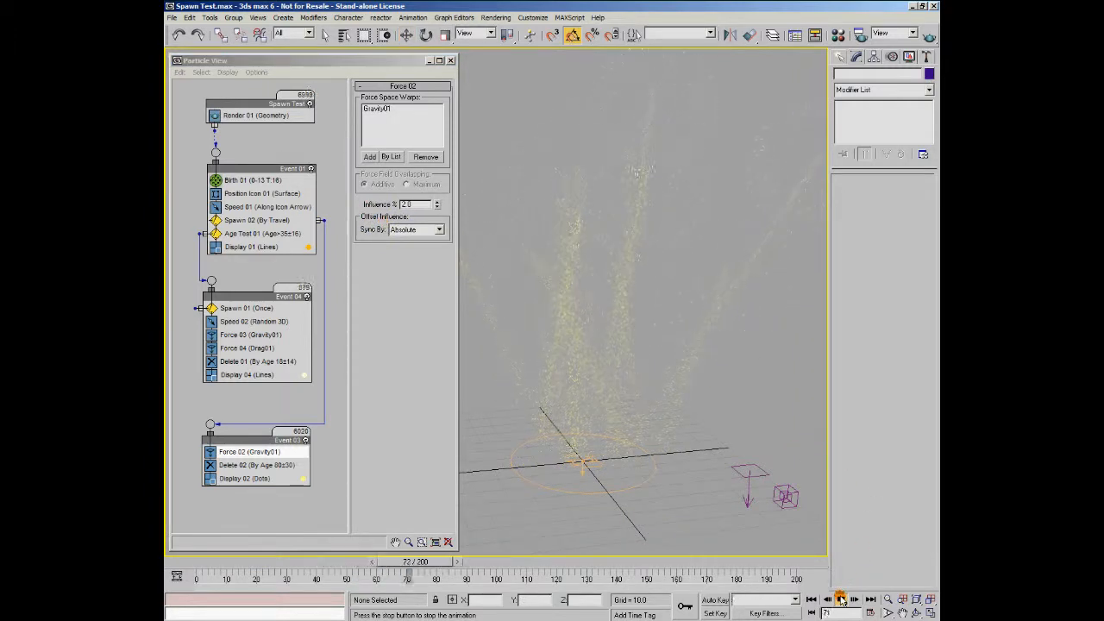